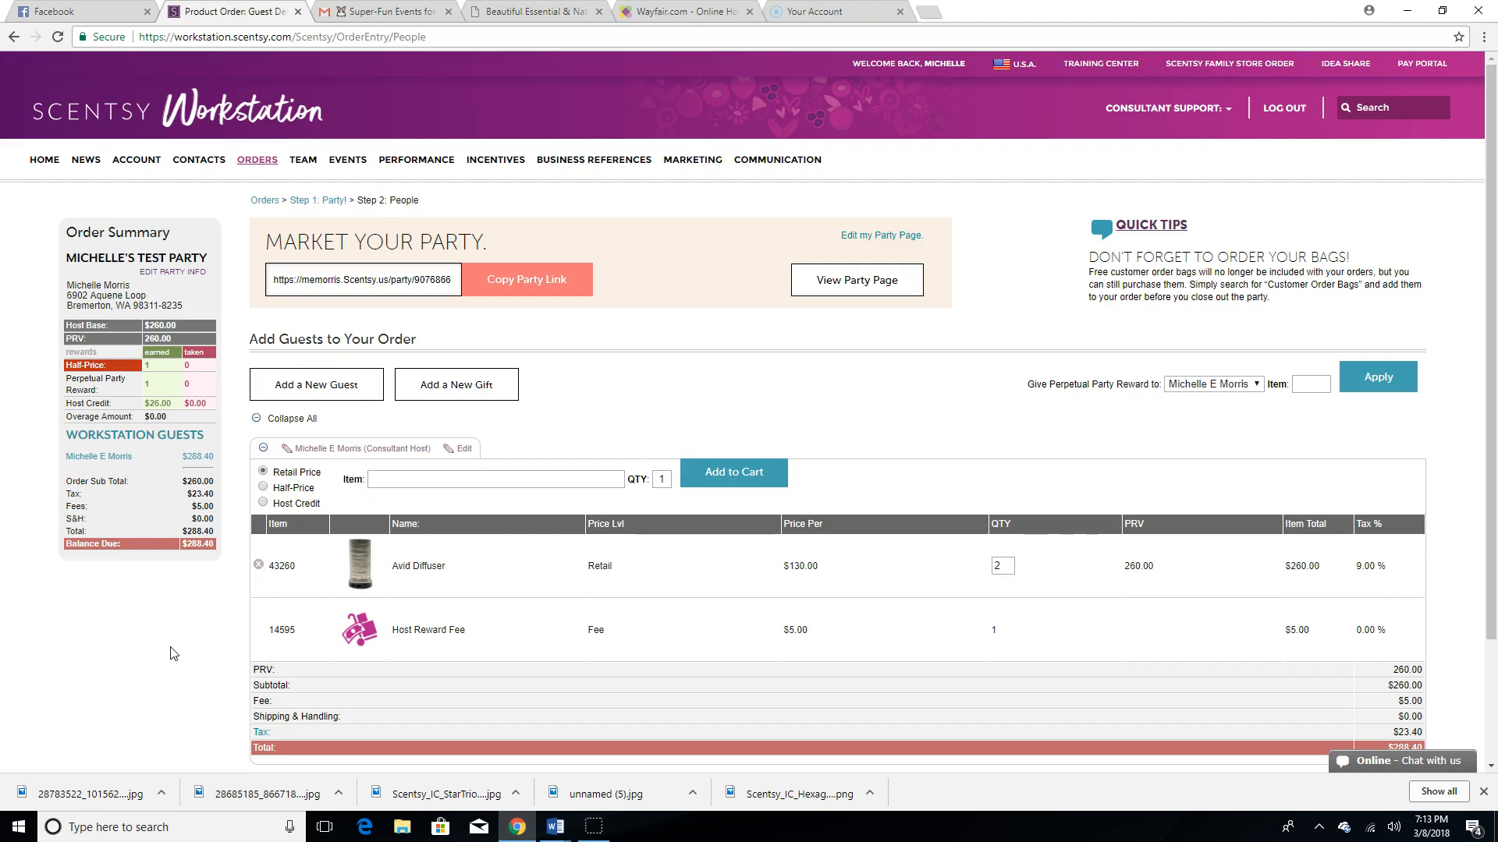
{"action": "left_click", "coordinate": [172, 639]}
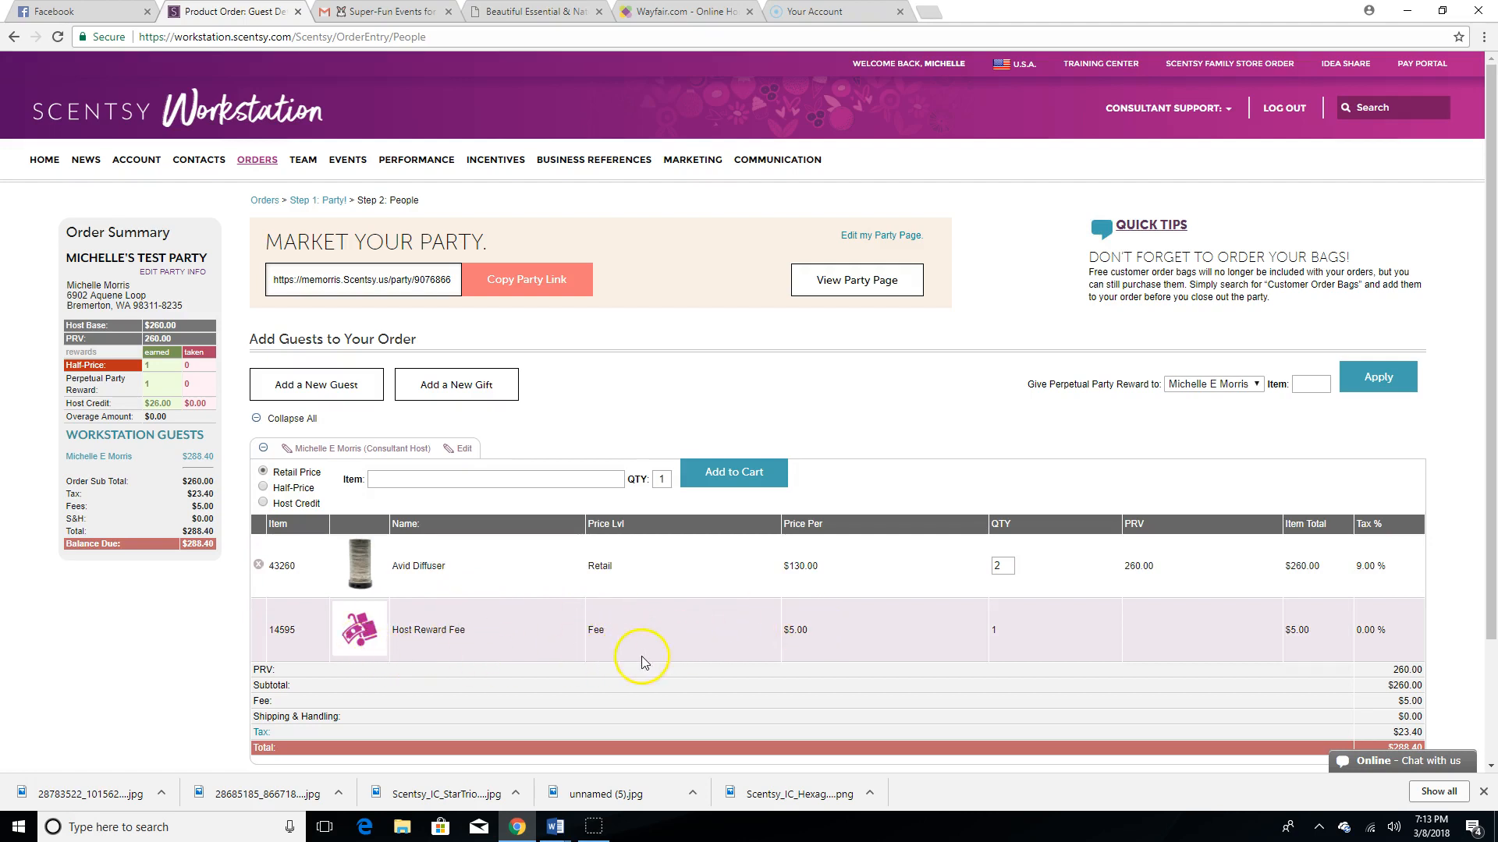
{"action": "left_click", "coordinate": [916, 653]}
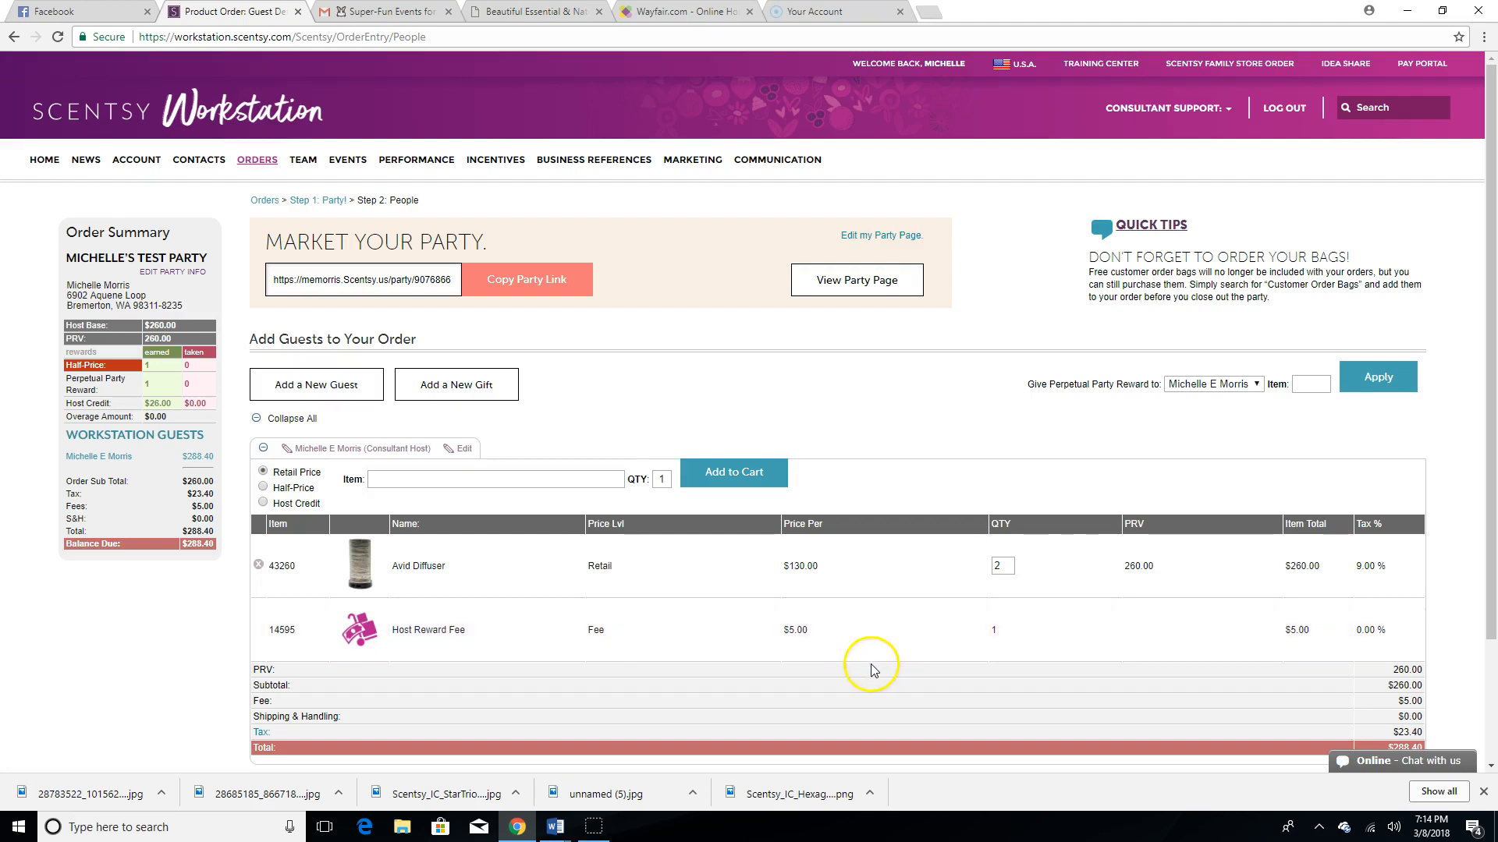
- Add the 6 Scentsy Bars multi-pack (14847) to the host's order at the Half-Price level
{"action": "left_click", "coordinate": [262, 487]}
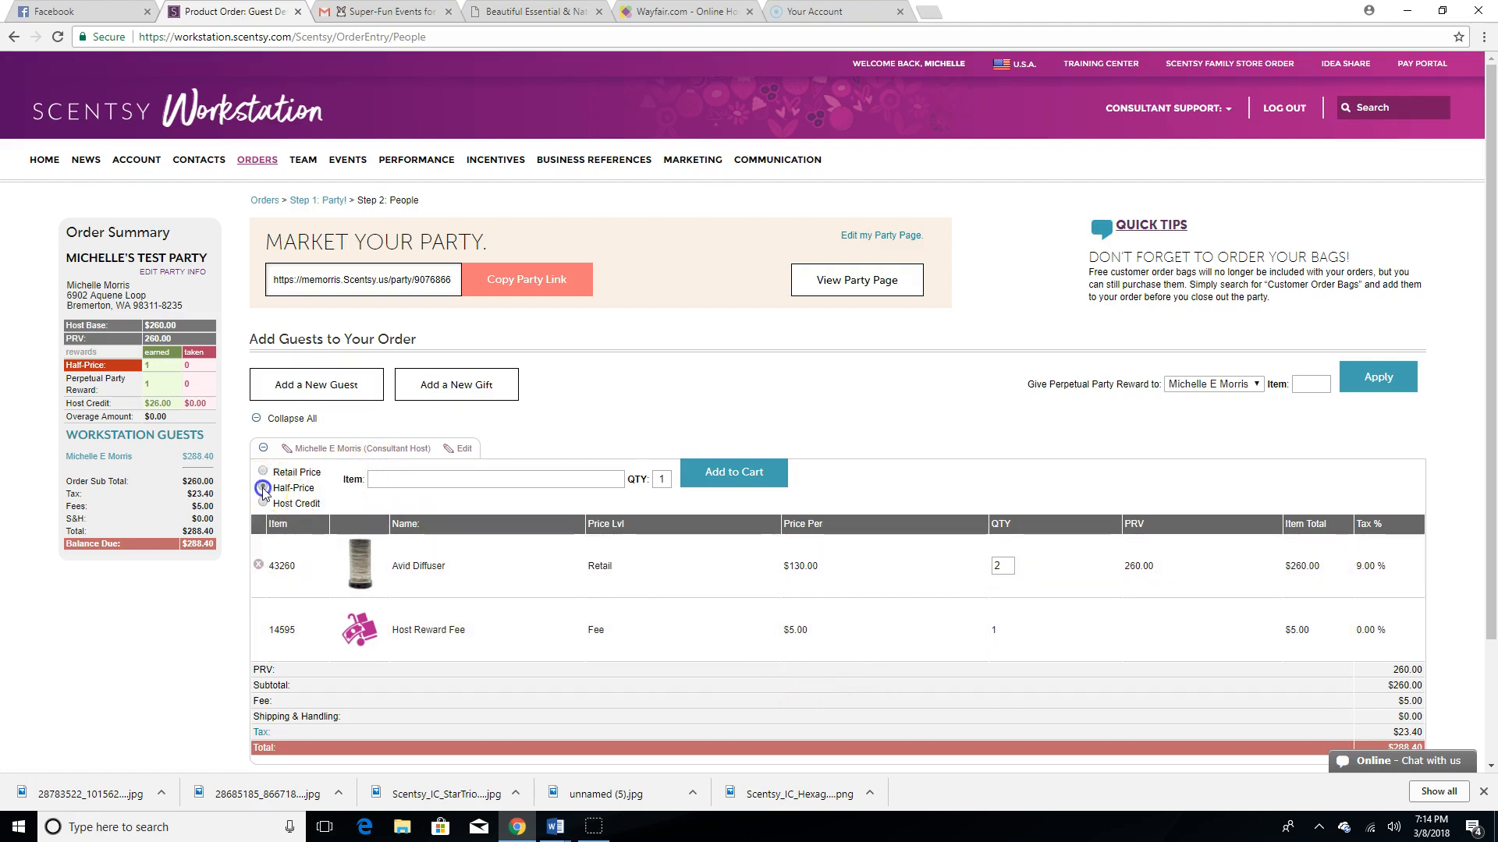
{"action": "left_click", "coordinate": [439, 481]}
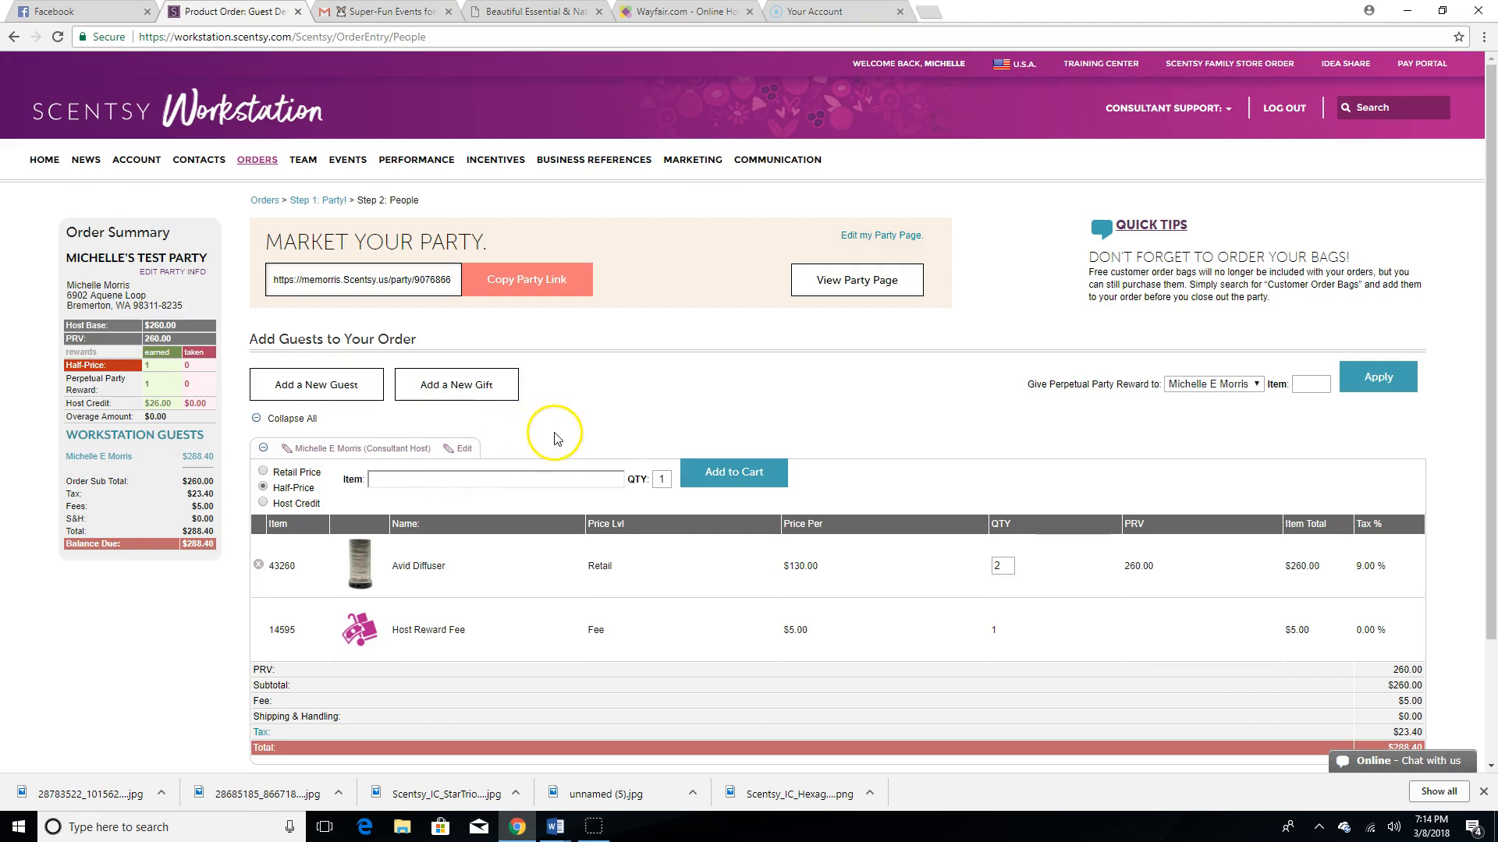
{"action": "type", "text": "6 scen"}
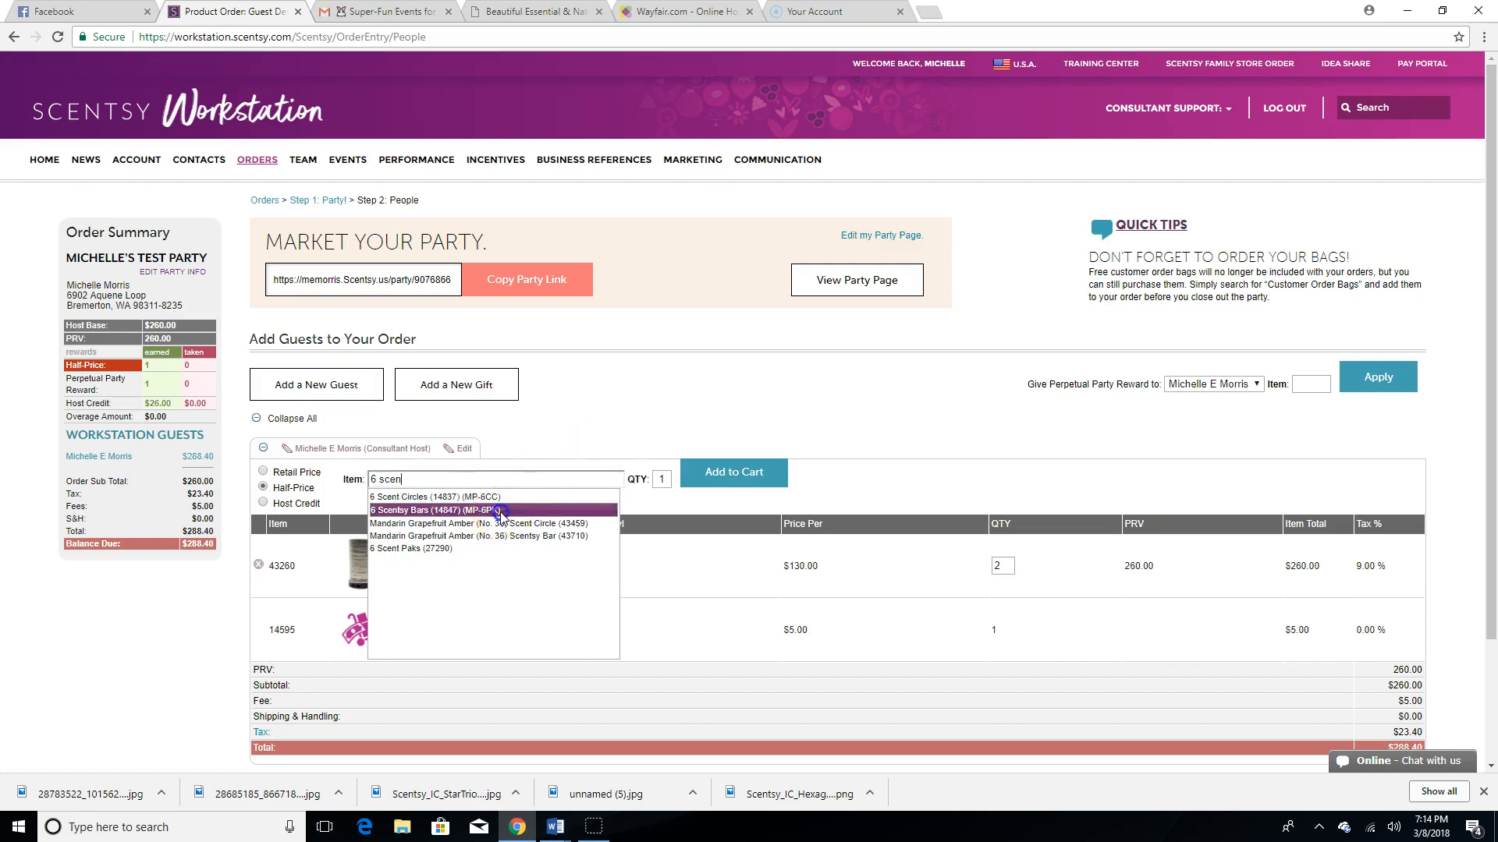
{"action": "left_click", "coordinate": [601, 508]}
{"action": "left_click", "coordinate": [730, 473]}
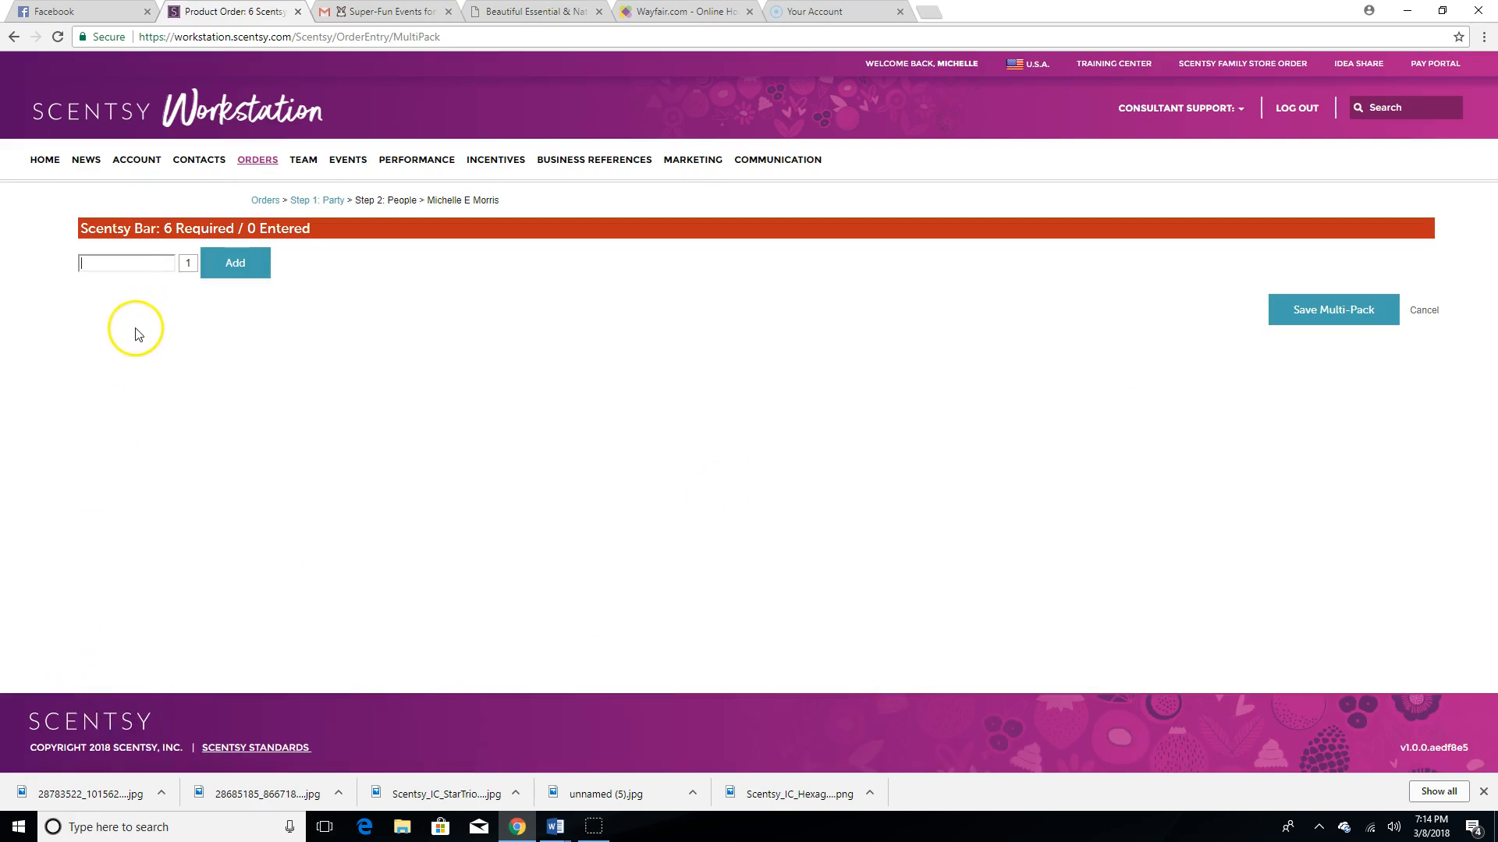
- Fill the multi-pack with 6 Go, Go, Mango Scentsy Bars (46204) and save it
{"action": "type", "text": "goo"}
{"action": "key", "text": "Down"}
{"action": "key", "text": "Tab"}
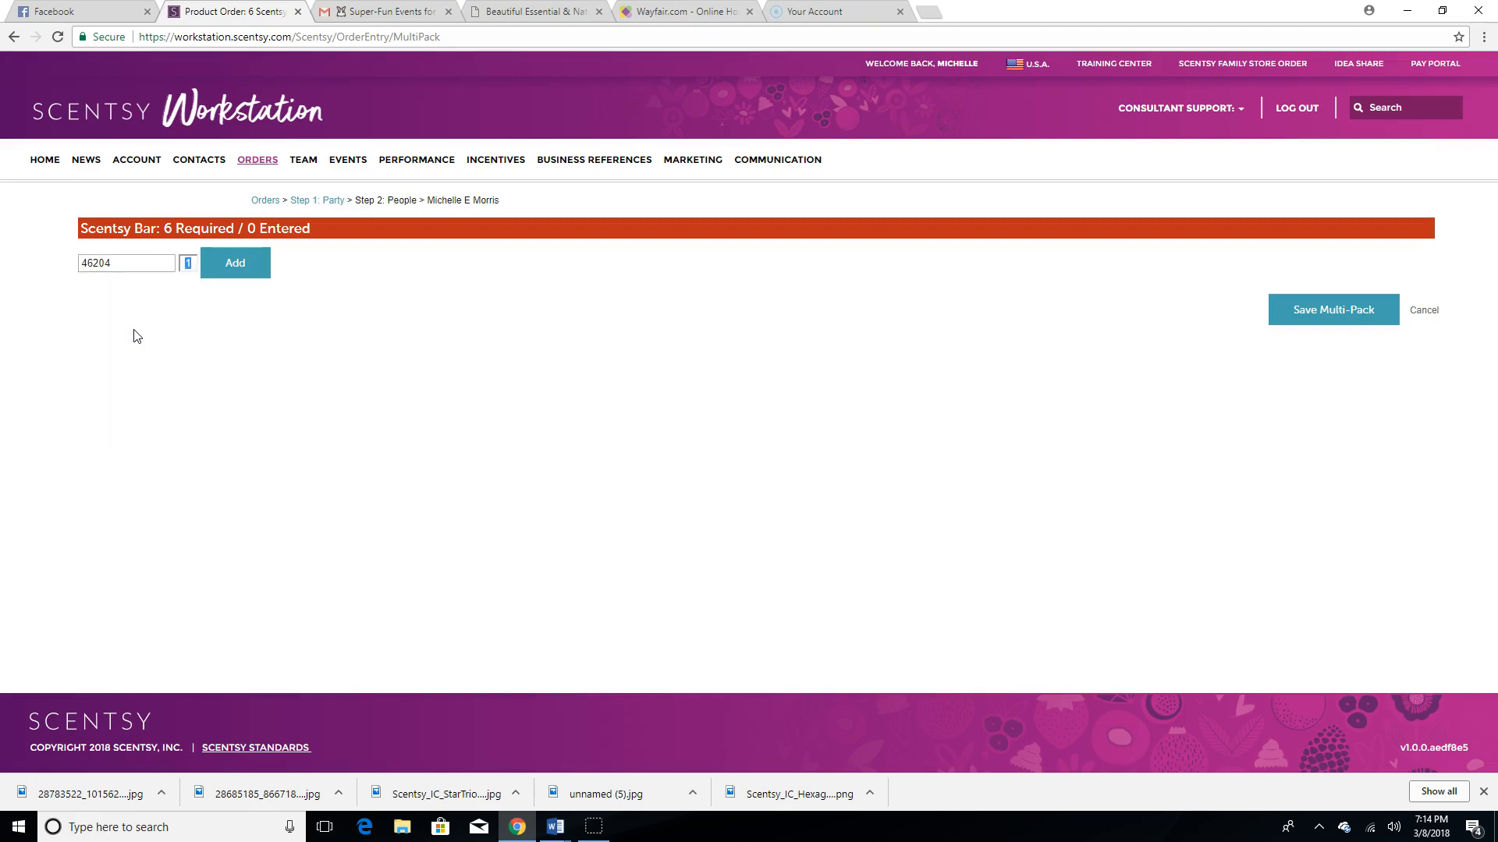
{"action": "left_click", "coordinate": [234, 262]}
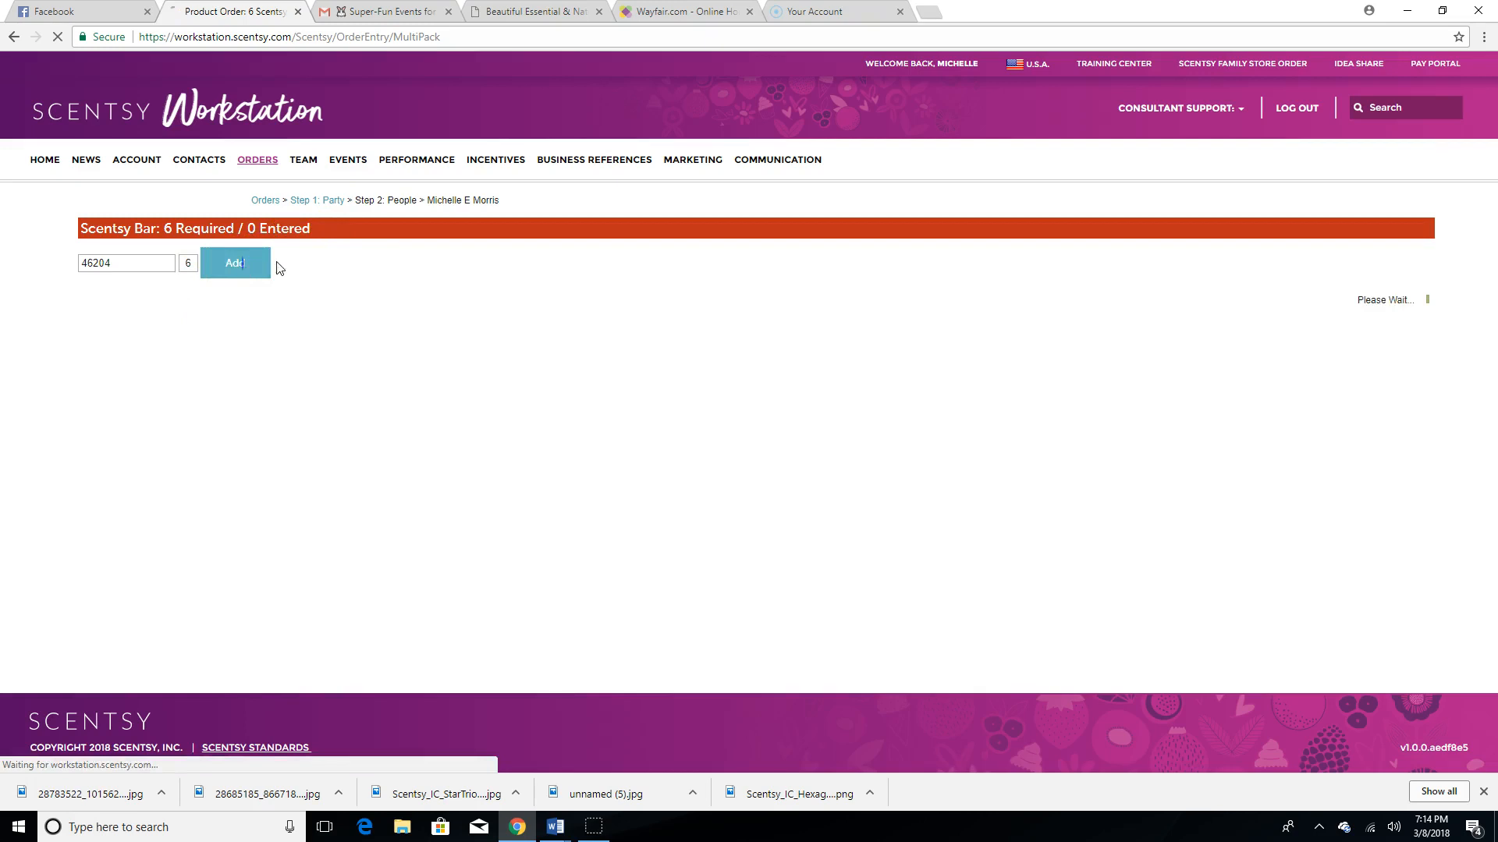
{"action": "left_click", "coordinate": [1340, 327]}
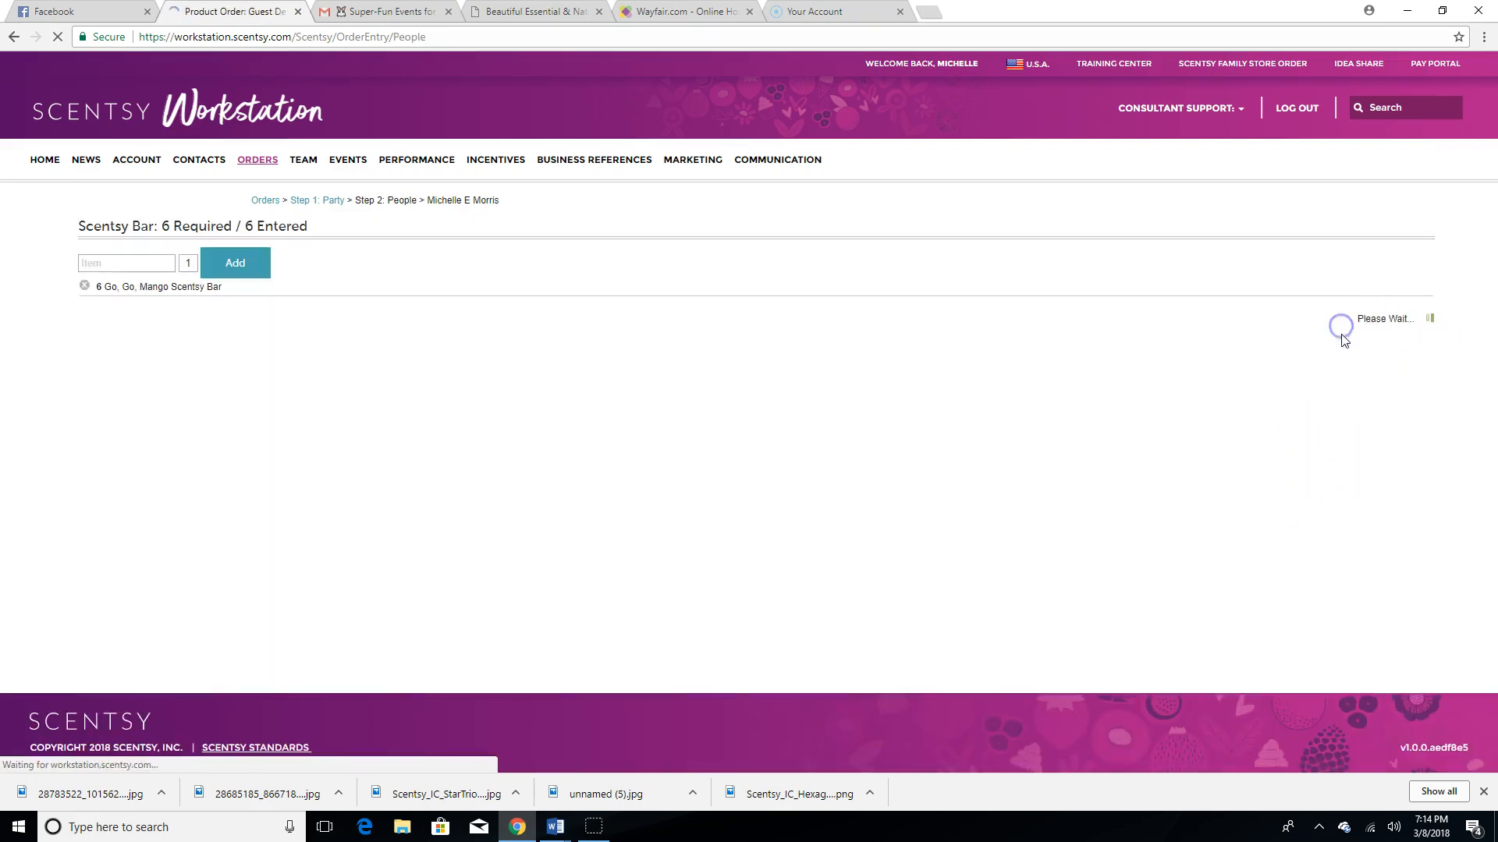
- Add one Zen Rock Warmer (26981) to the host's order using Host Credit
{"action": "scroll", "coordinate": [668, 400], "scroll_direction": "down", "scroll_amount": 2}
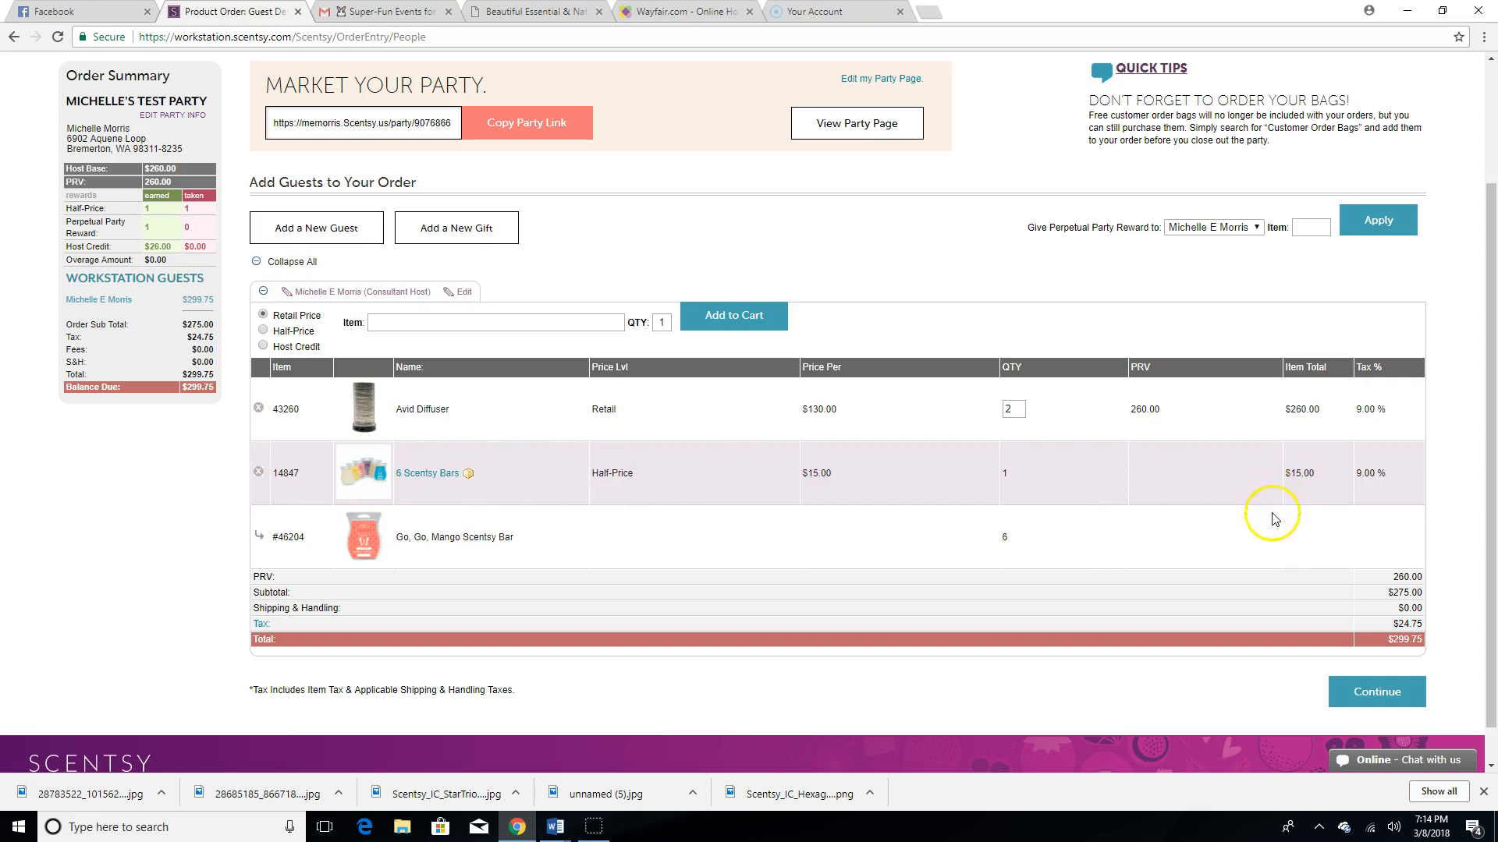
{"action": "left_click", "coordinate": [264, 347]}
{"action": "left_click", "coordinate": [401, 322]}
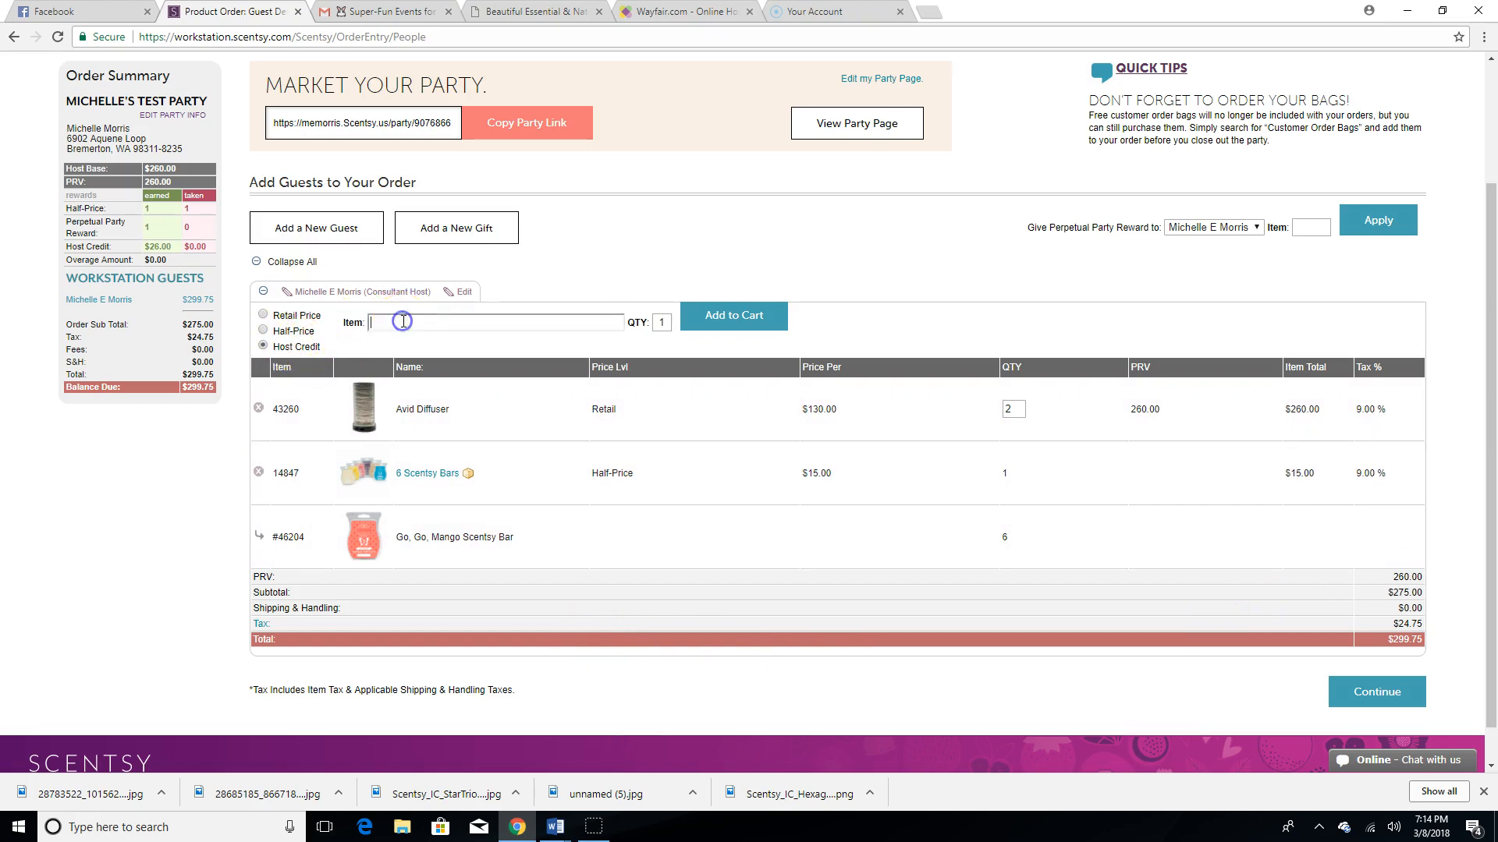
{"action": "left_click", "coordinate": [265, 348]}
{"action": "type", "text": "en"}
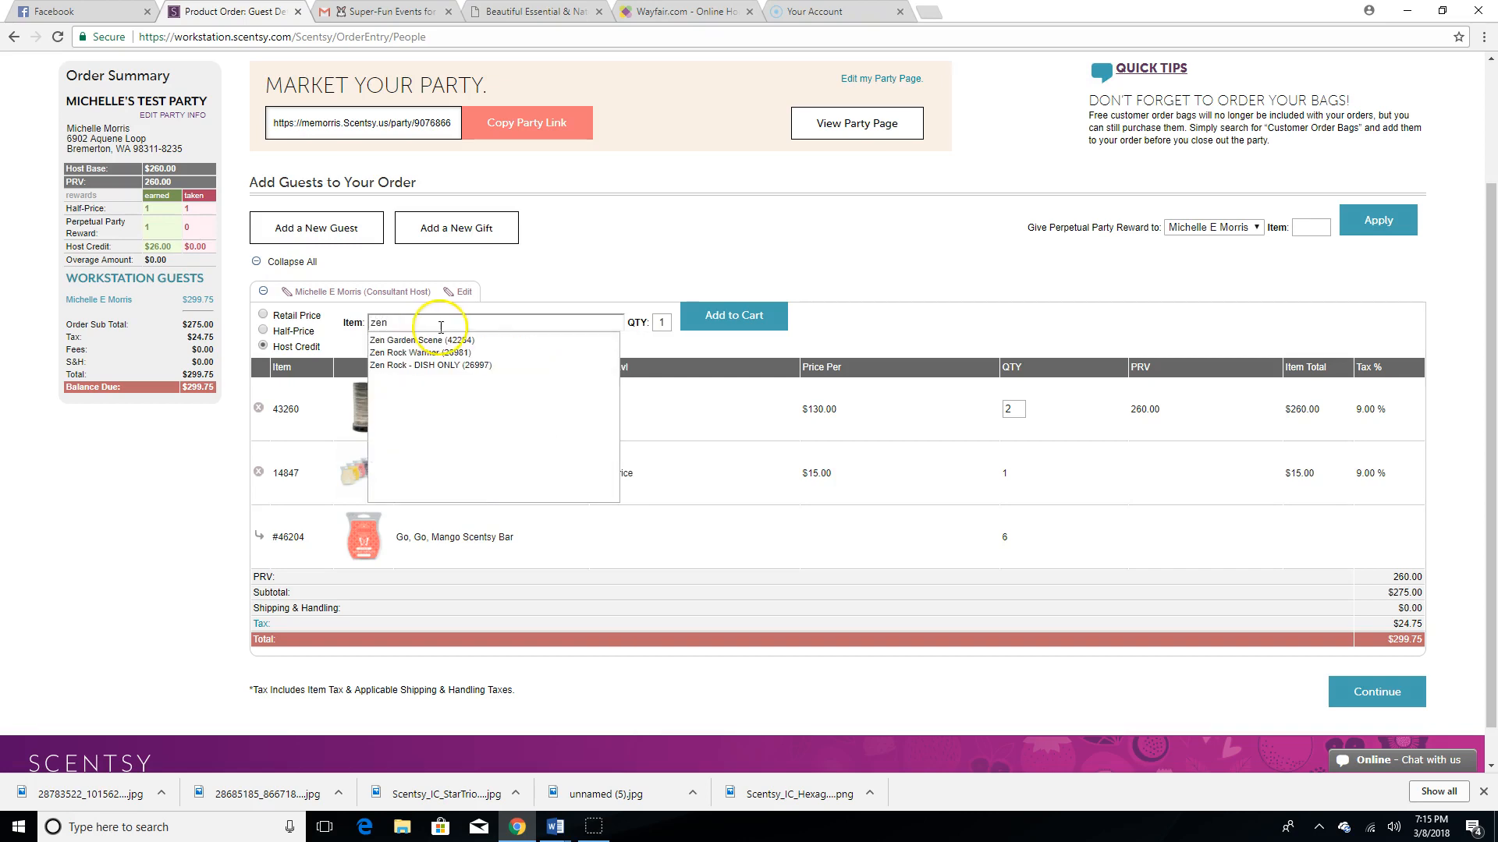
{"action": "left_click", "coordinate": [461, 353]}
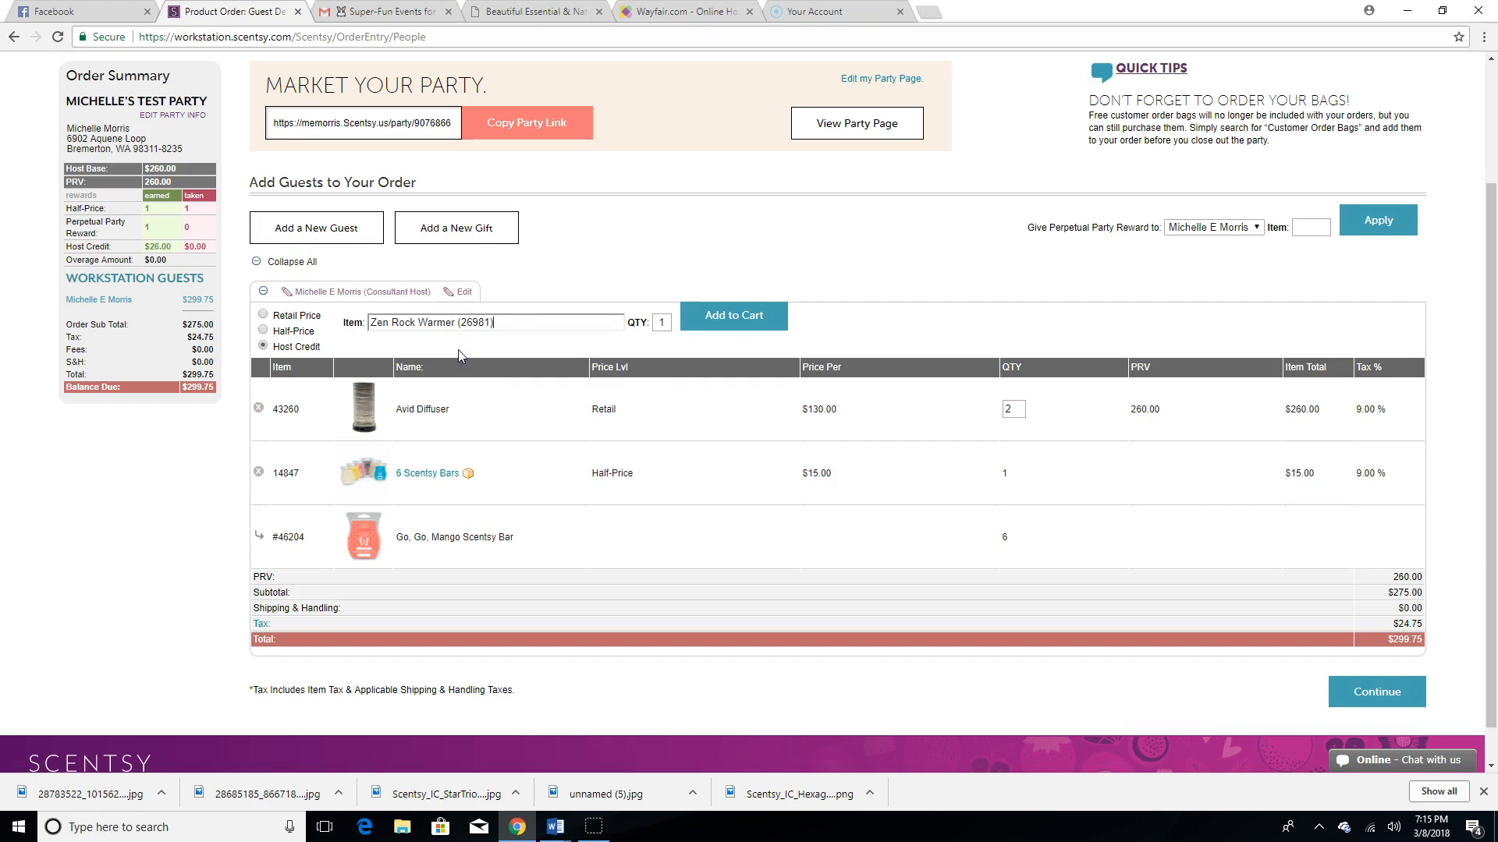
{"action": "left_click", "coordinate": [733, 328]}
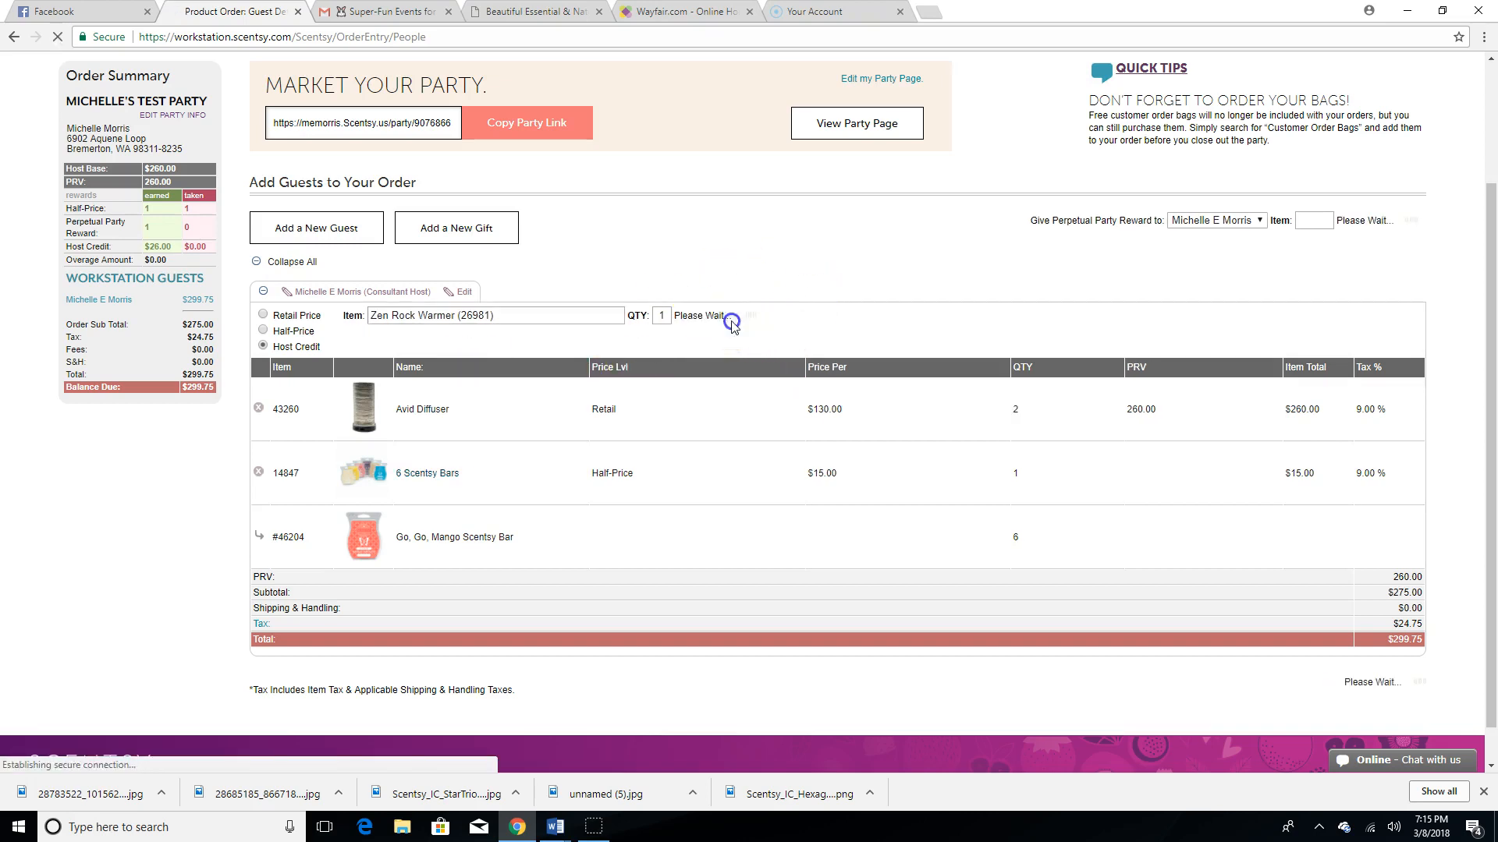
- Apply the Perpetual Party Reward to the consultant host with the 6 Scentsy Bars multi-pack (MP-6PK) as the item
{"action": "scroll", "coordinate": [713, 325], "scroll_direction": "down", "scroll_amount": 3}
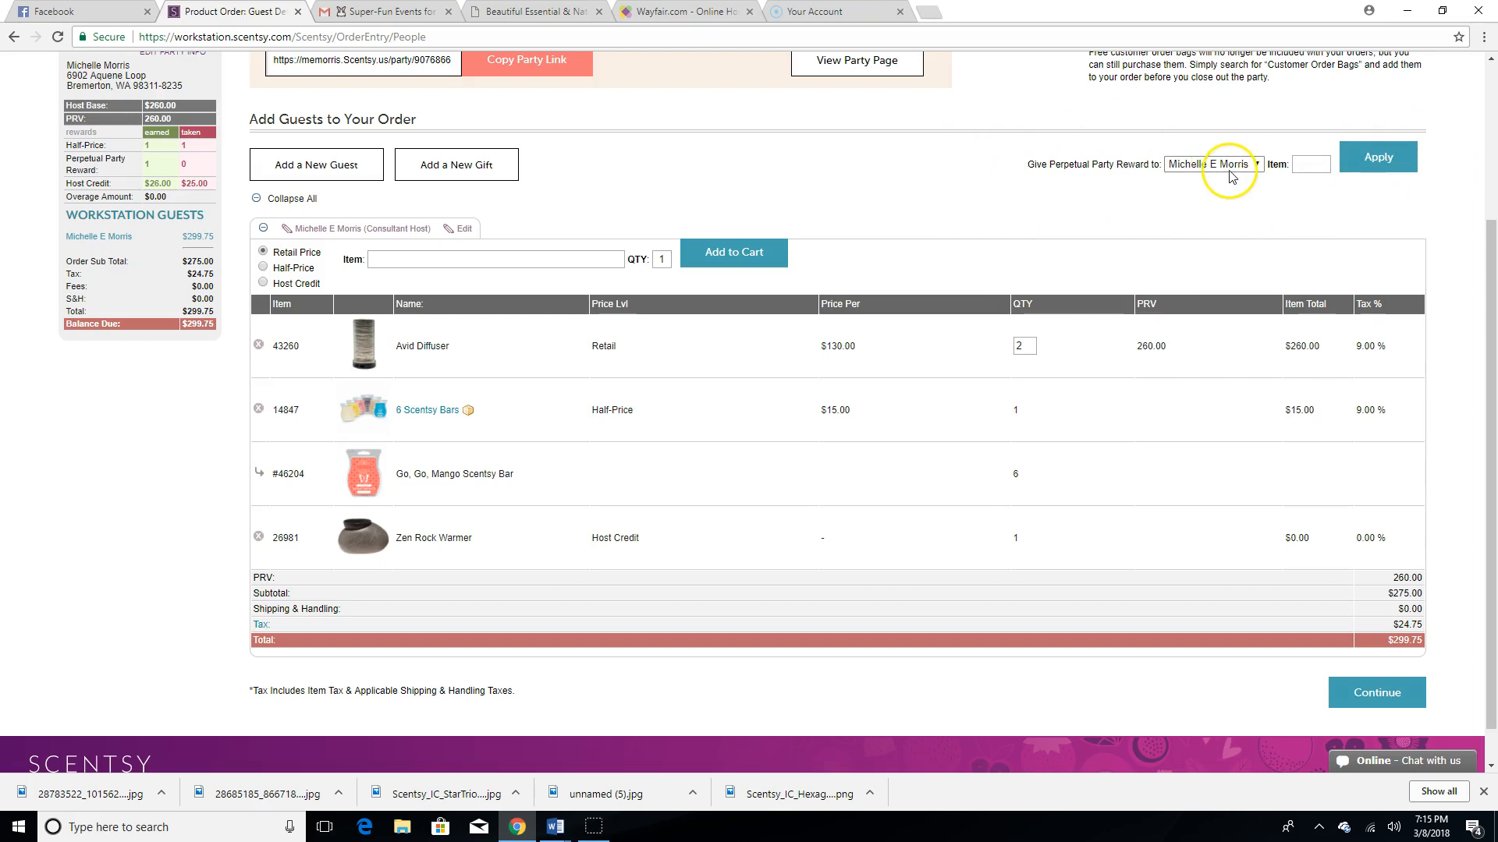
{"action": "left_click", "coordinate": [1130, 190]}
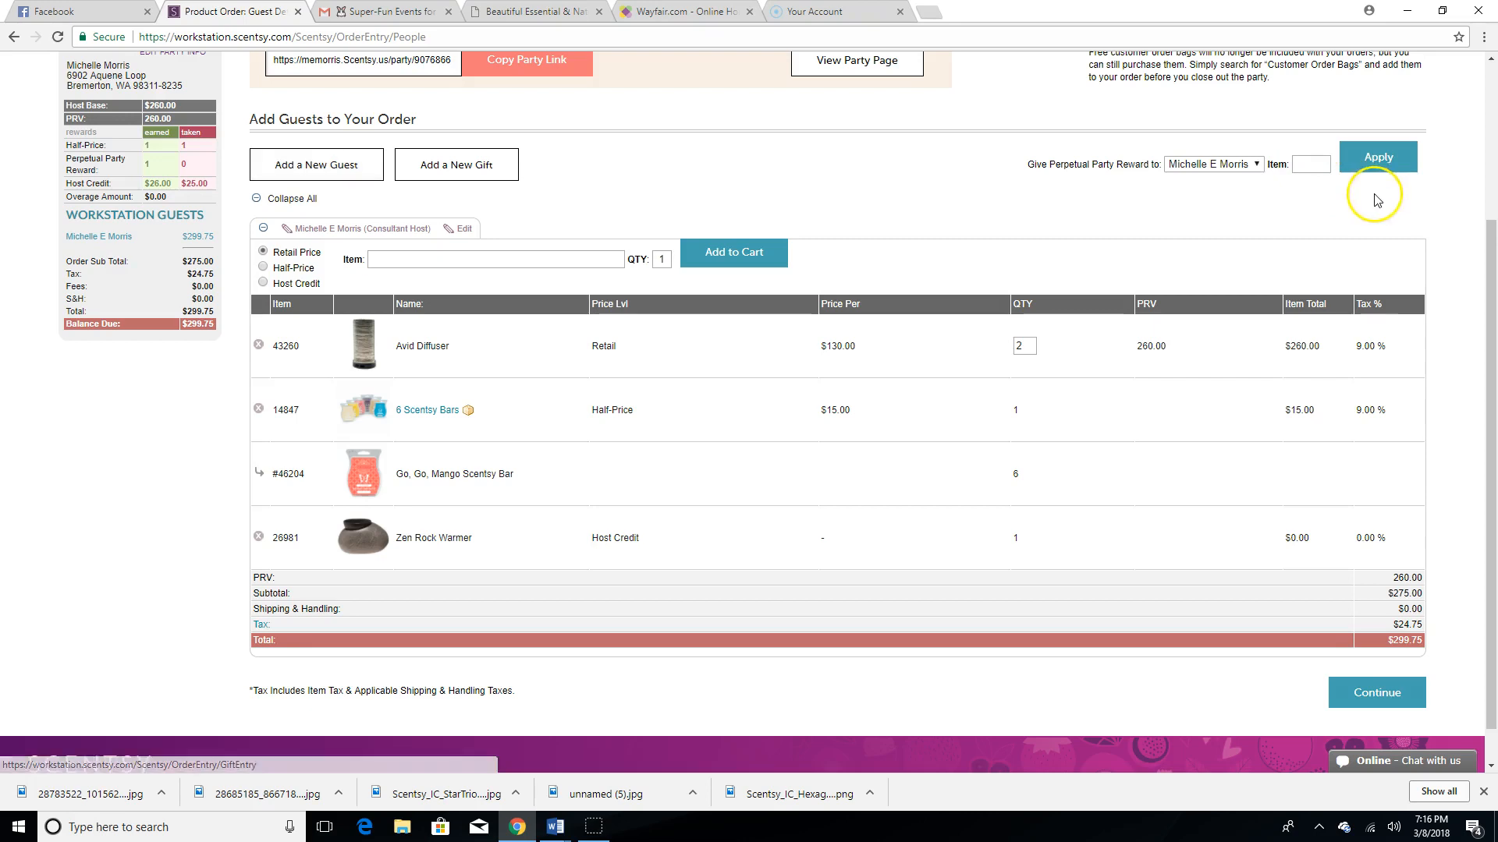
{"action": "left_click", "coordinate": [1254, 165]}
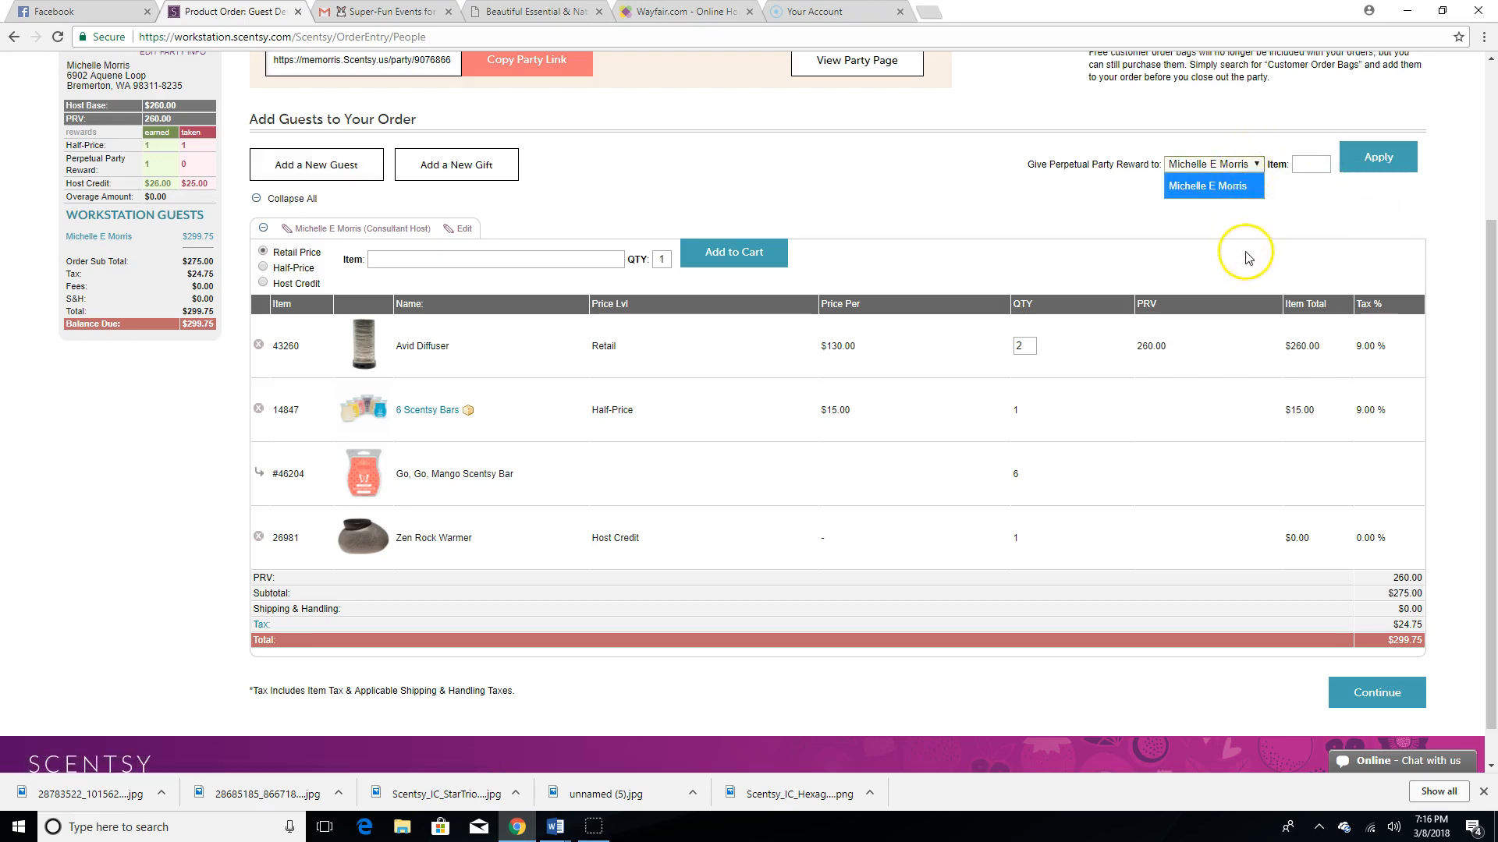
{"action": "left_click", "coordinate": [1246, 167]}
{"action": "left_click", "coordinate": [1318, 160]}
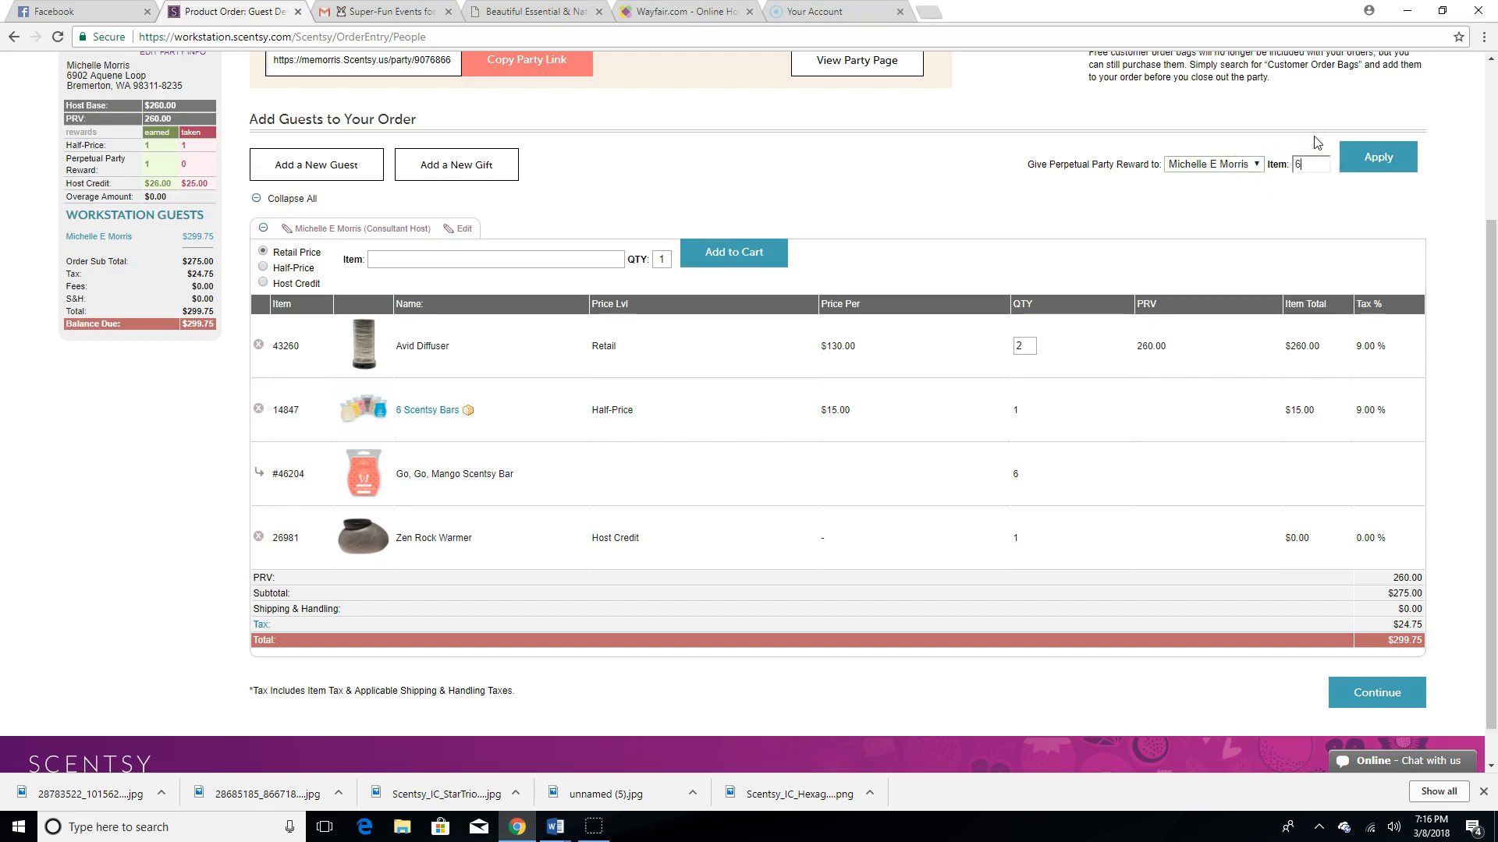
{"action": "type", "text": "6 scen"}
{"action": "left_click", "coordinate": [1320, 195]}
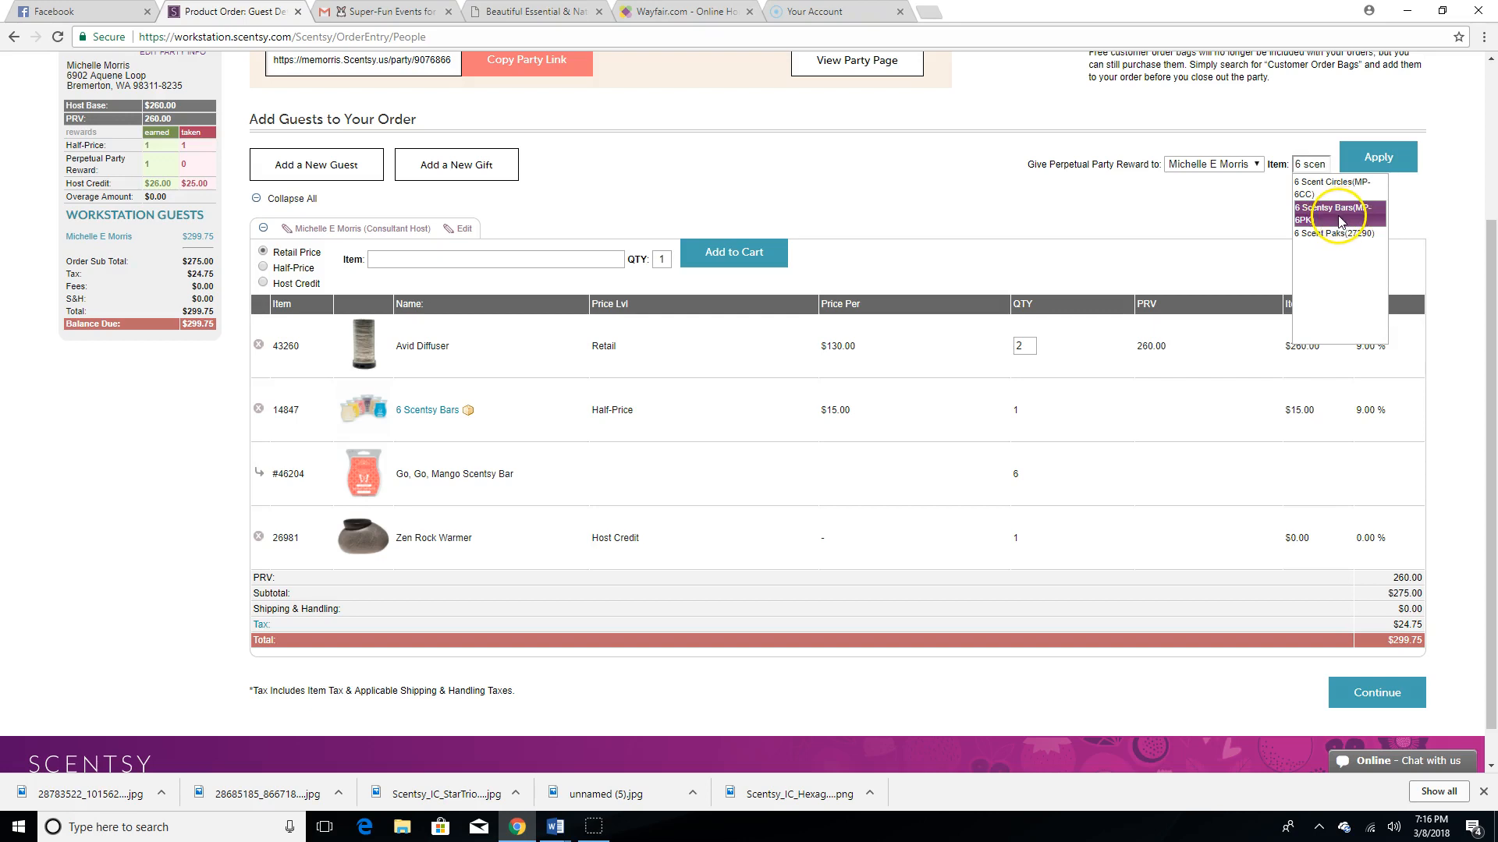
{"action": "left_click", "coordinate": [1340, 222]}
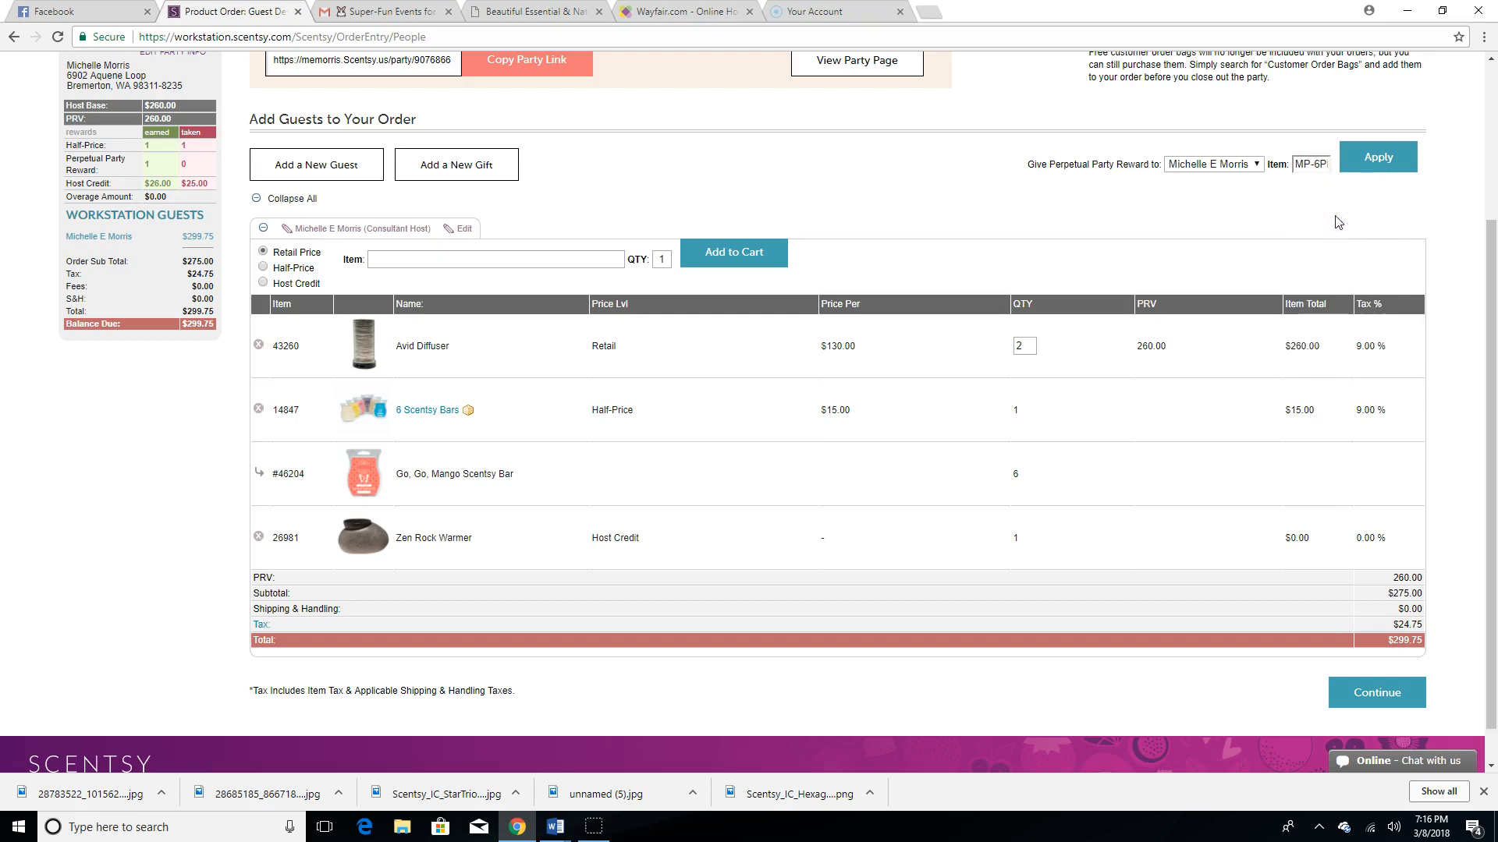
{"action": "left_click", "coordinate": [1361, 160]}
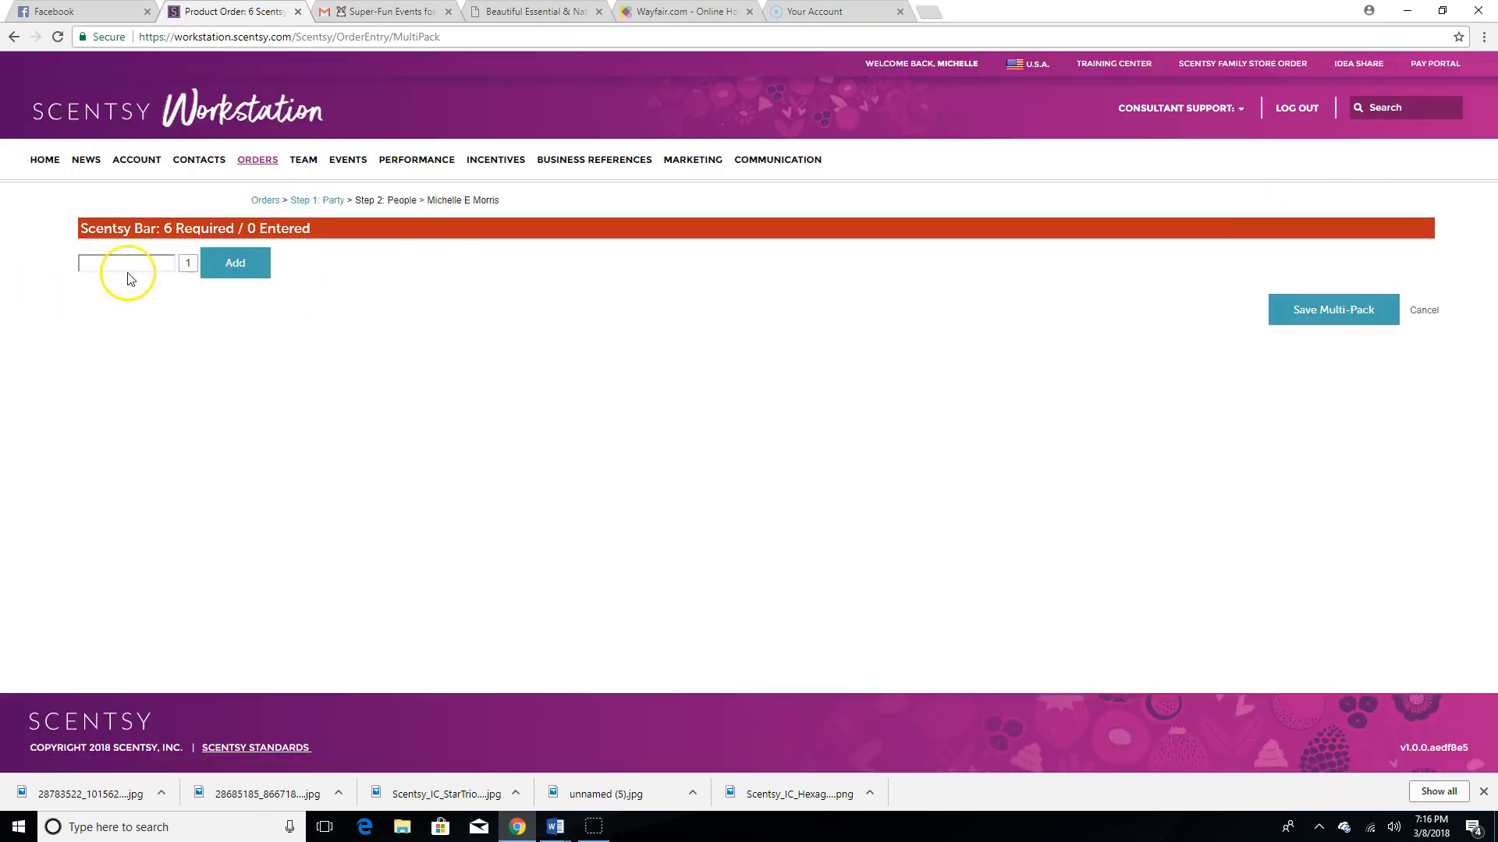
- Fill the reward multi-pack with 6 Go, Go, Mango Scentsy Bars (46204), save it and check the updated order
{"action": "type", "text": "gog"}
{"action": "key", "text": "BackSpace"}
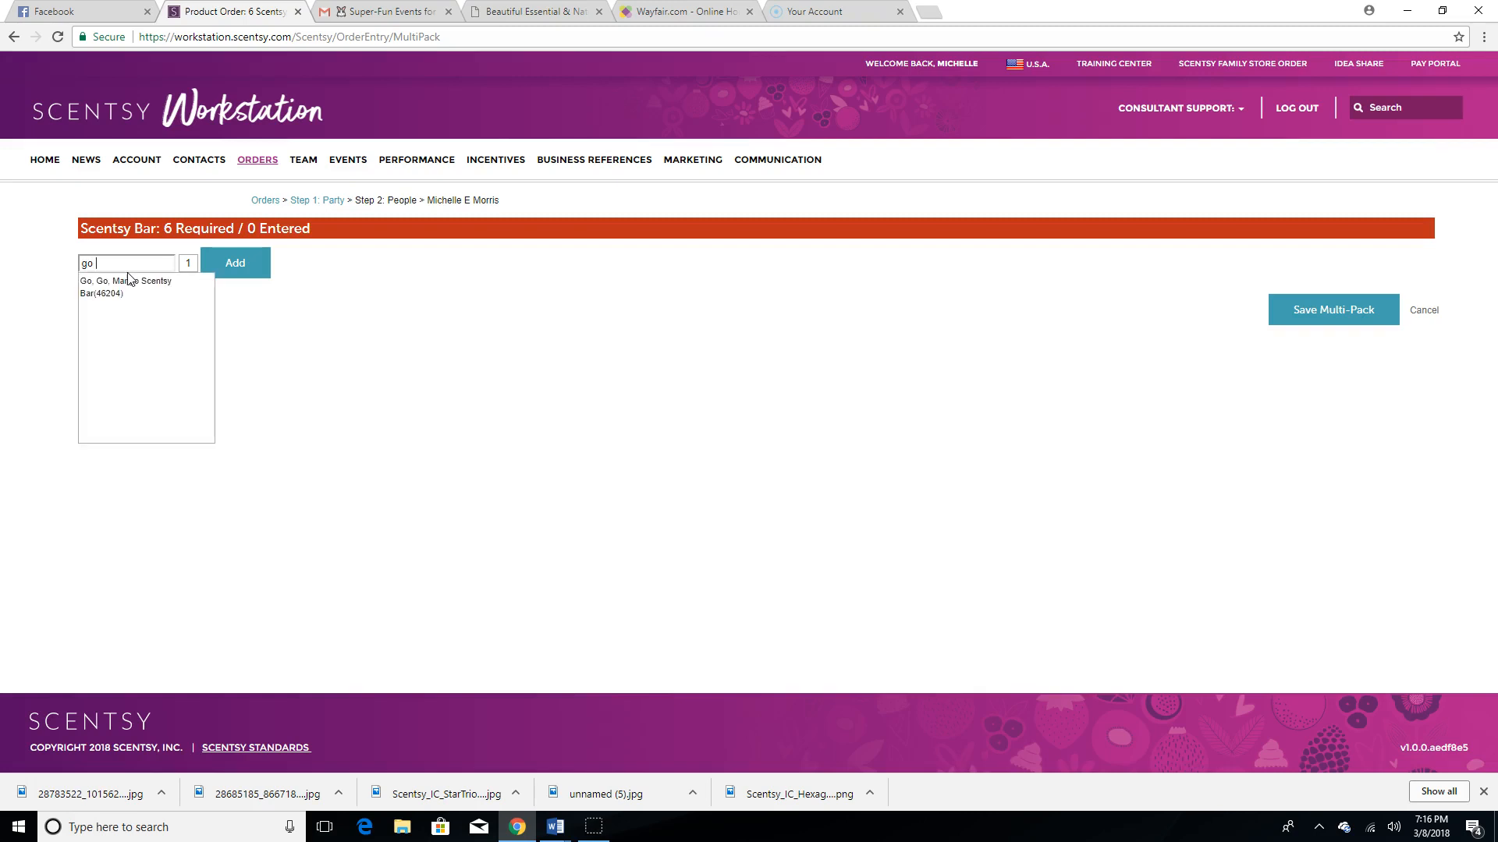
{"action": "left_click", "coordinate": [129, 282]}
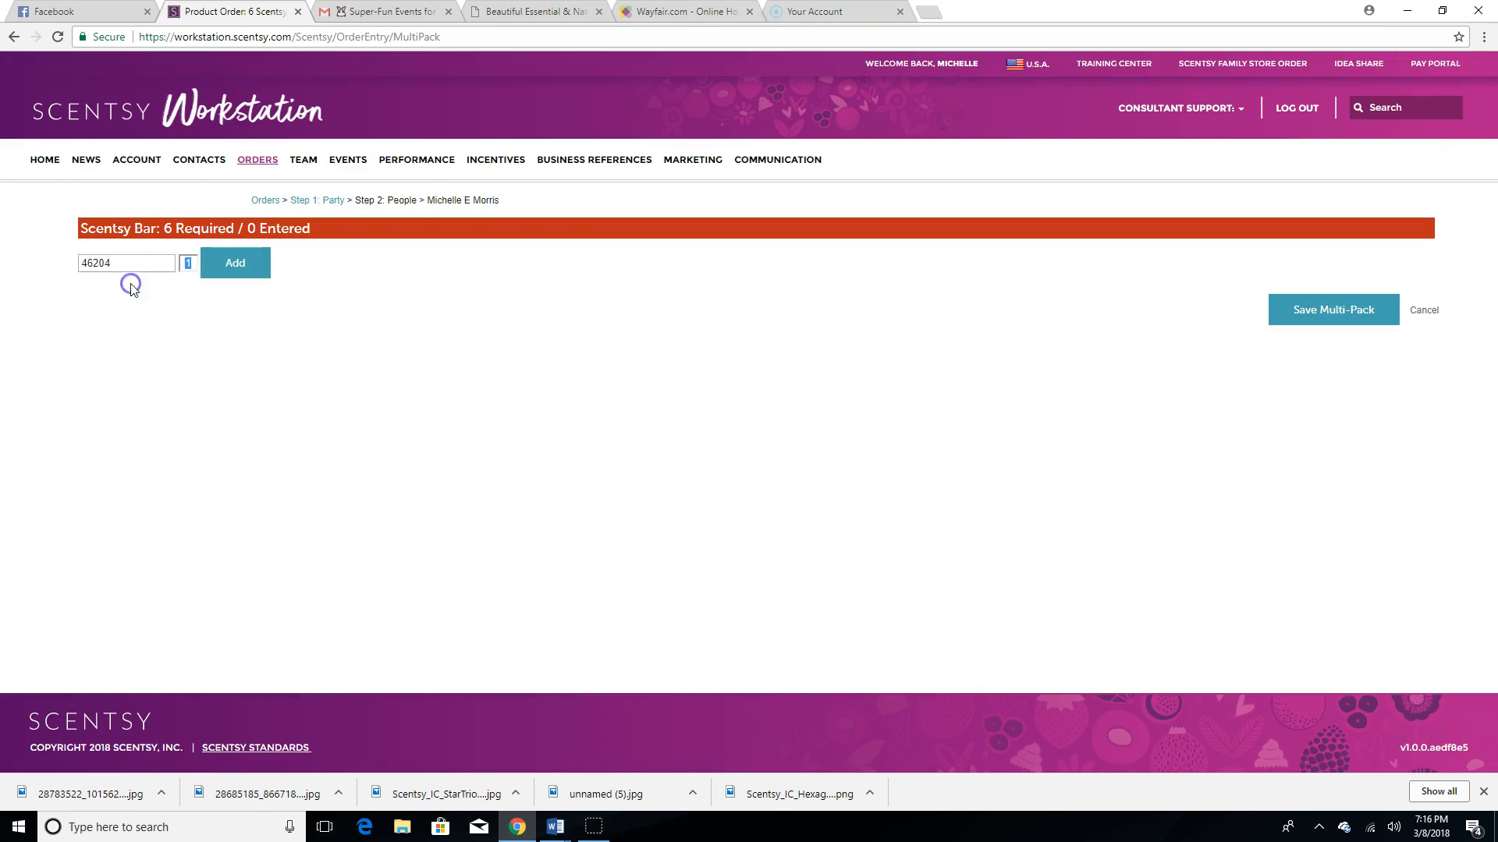
{"action": "key", "text": "Tab"}
{"action": "type", "text": "6"}
{"action": "left_click", "coordinate": [234, 262]}
{"action": "left_click", "coordinate": [1370, 331]}
{"action": "scroll", "coordinate": [1370, 348], "scroll_direction": "down", "scroll_amount": 5}
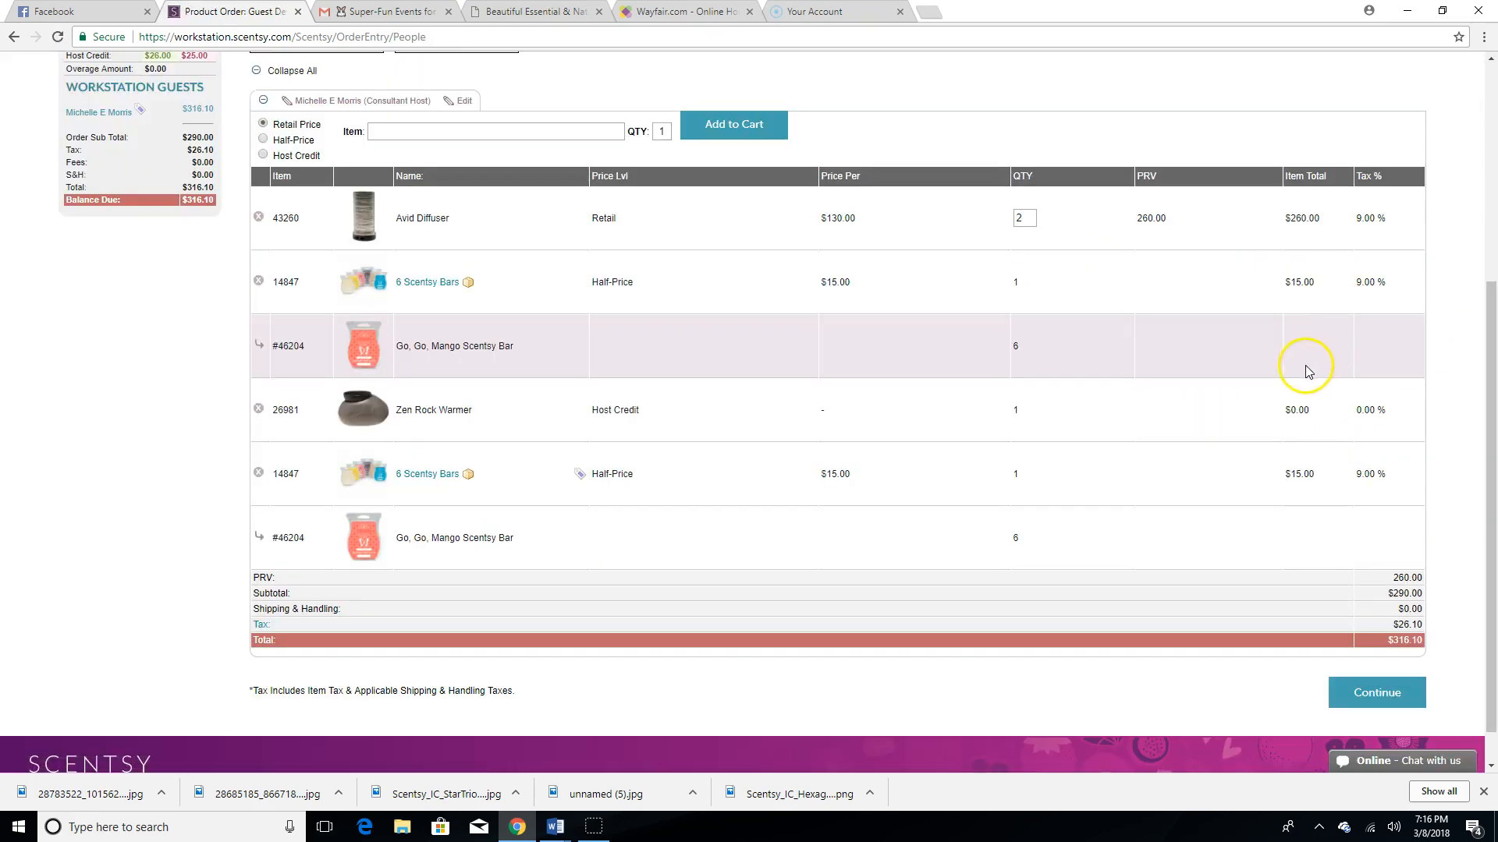